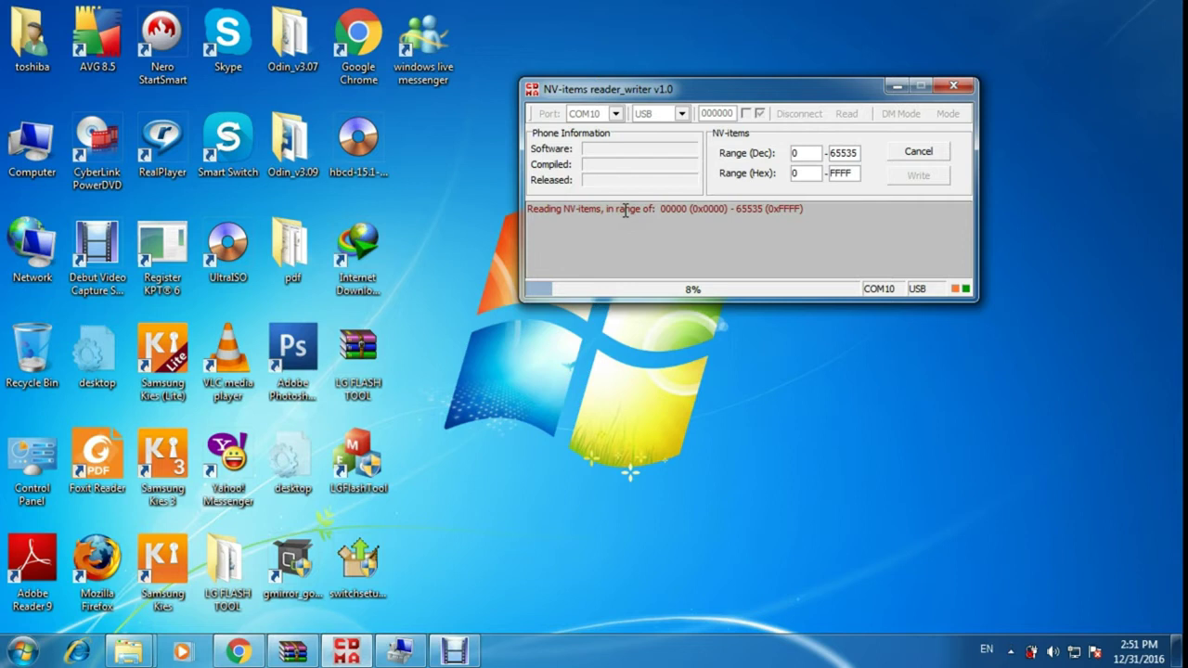
# Step: Check the phone's serial port under Ports (COM & LPT) in Device Manager, and return to the NV-items reader
pyautogui.moveTo(339, 661)
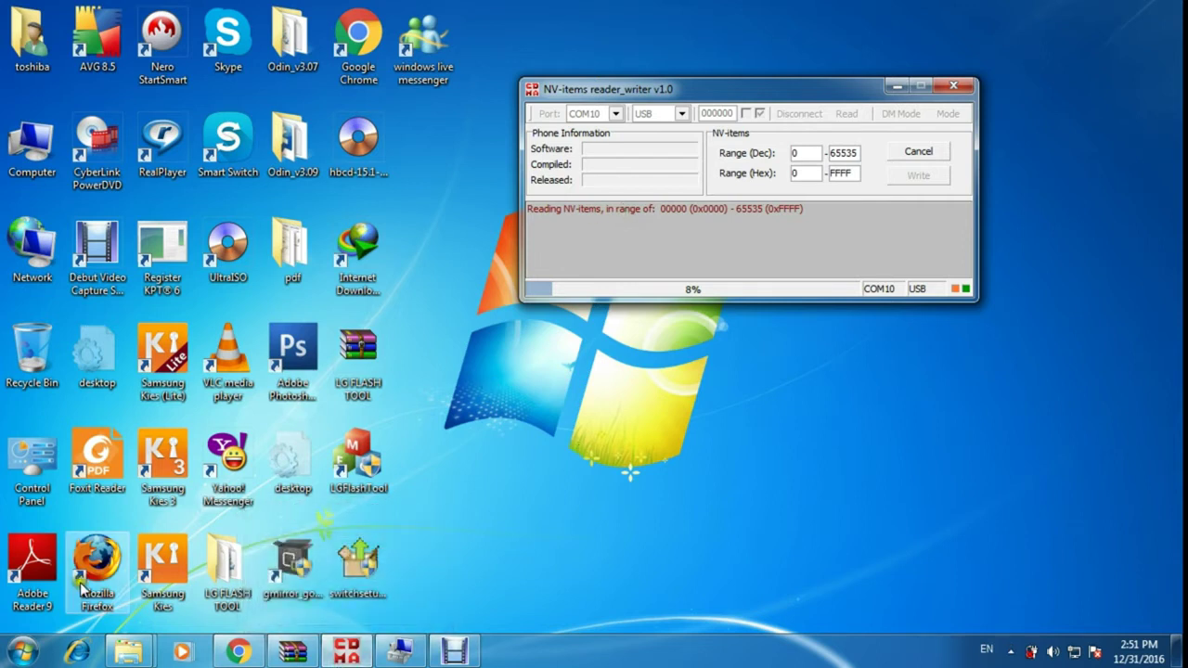
pyautogui.click(41, 162)
pyautogui.rightClick(41, 163)
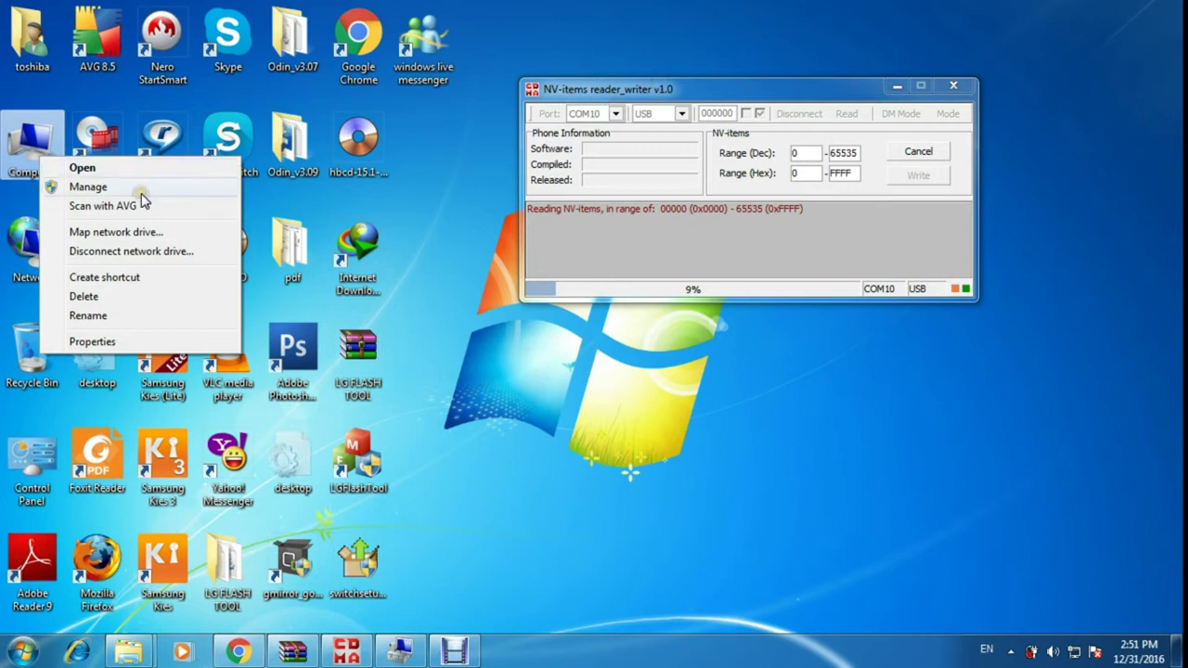
pyautogui.click(401, 648)
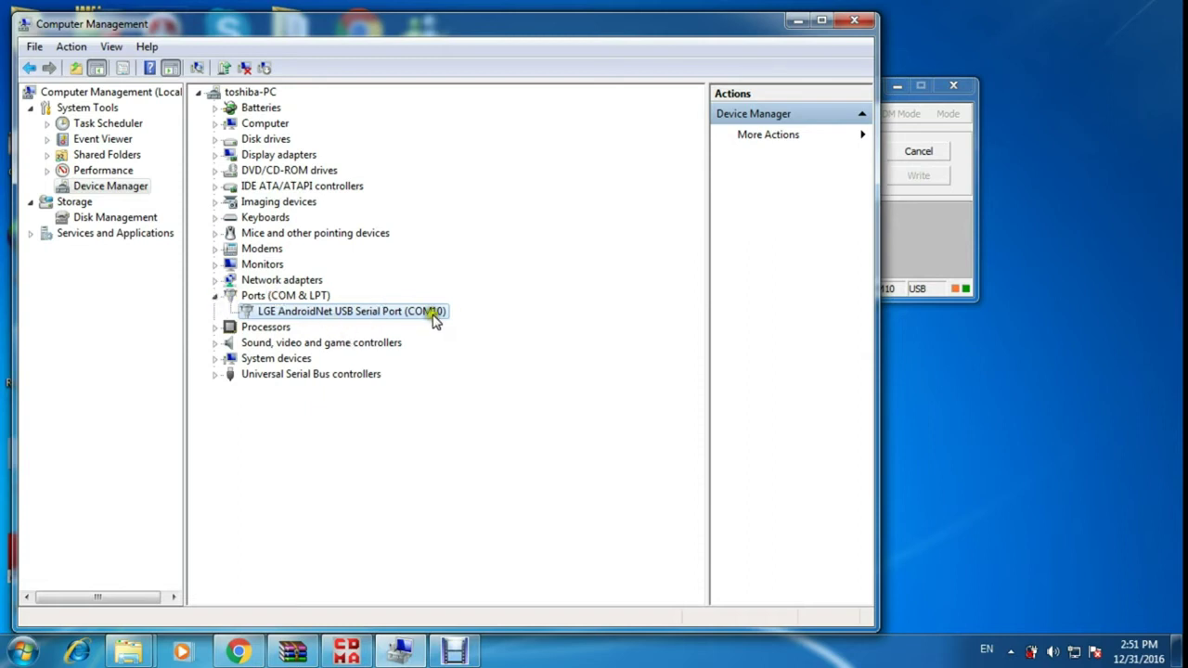
pyautogui.click(919, 240)
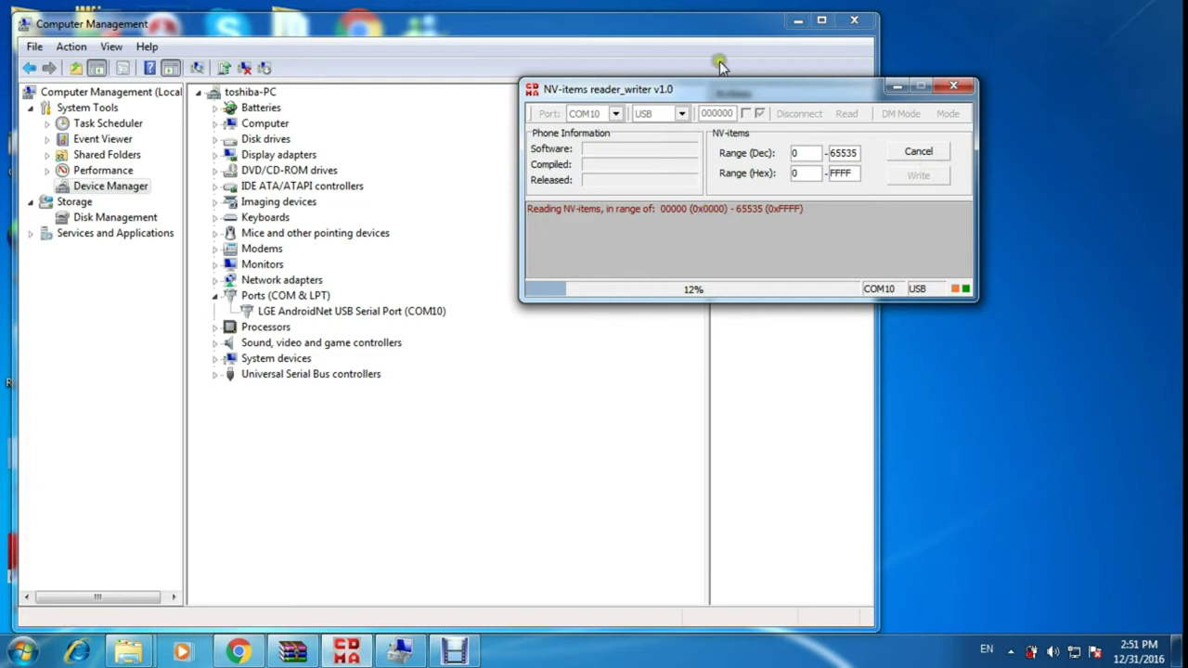
# Step: Minimise the Computer Management window and reposition the NV-items reader window over the desktop
pyautogui.moveTo(714, 93); pyautogui.dragTo(658, 69)
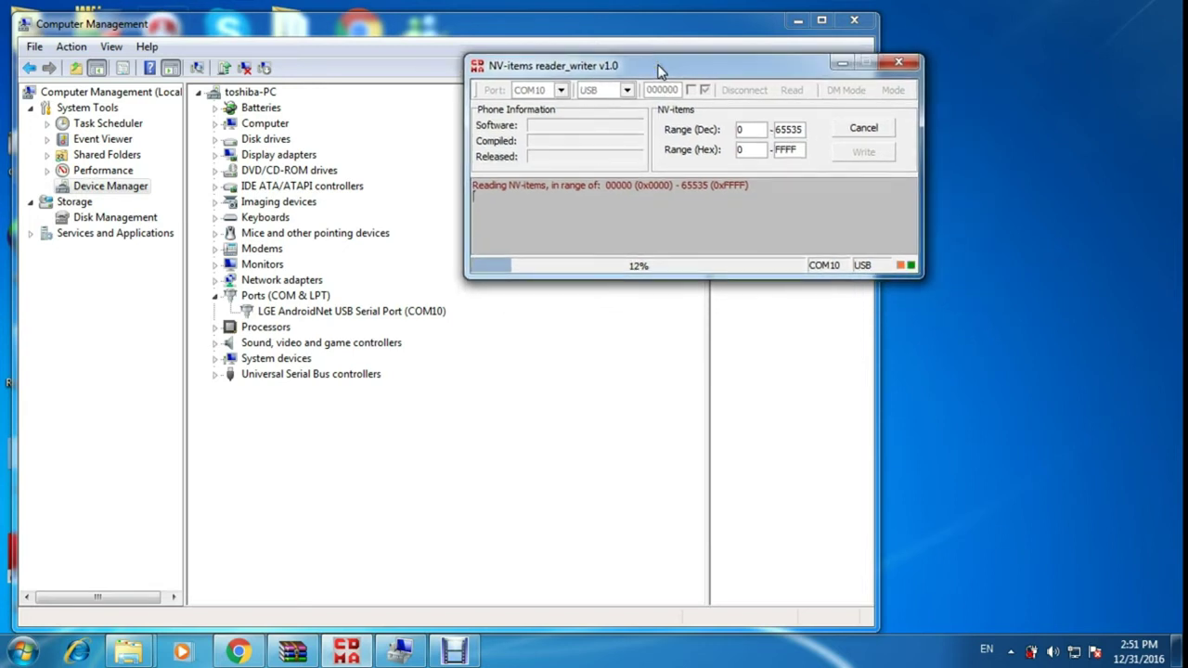
pyautogui.moveTo(658, 68); pyautogui.dragTo(648, 67)
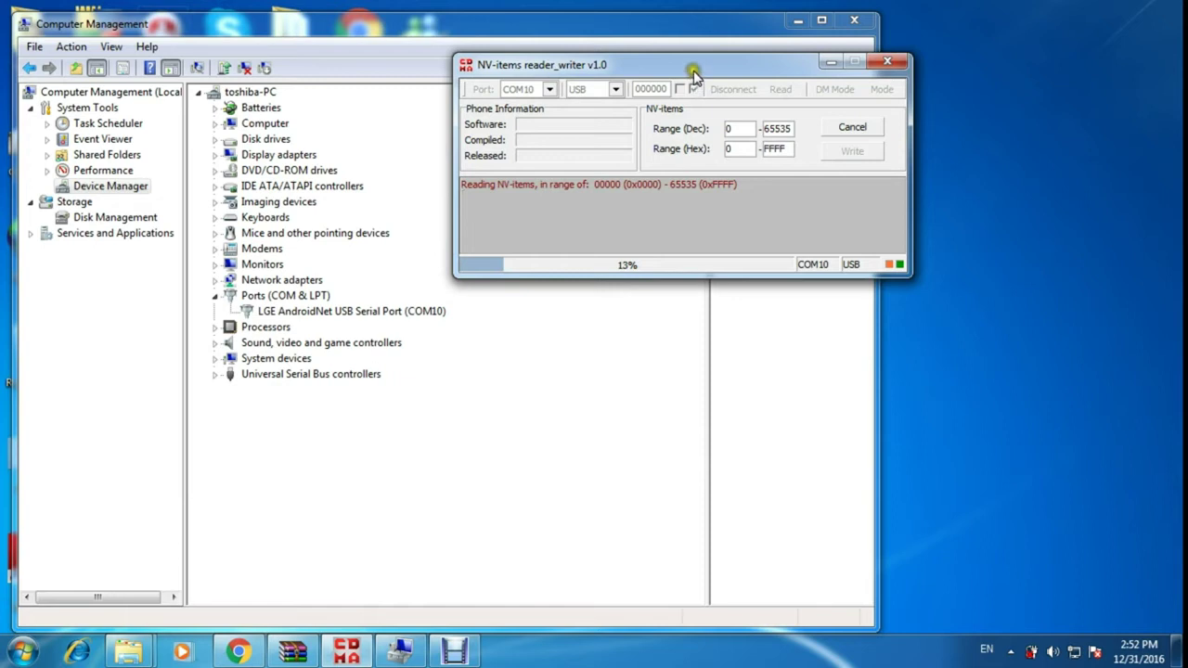
pyautogui.moveTo(694, 82); pyautogui.dragTo(600, 83)
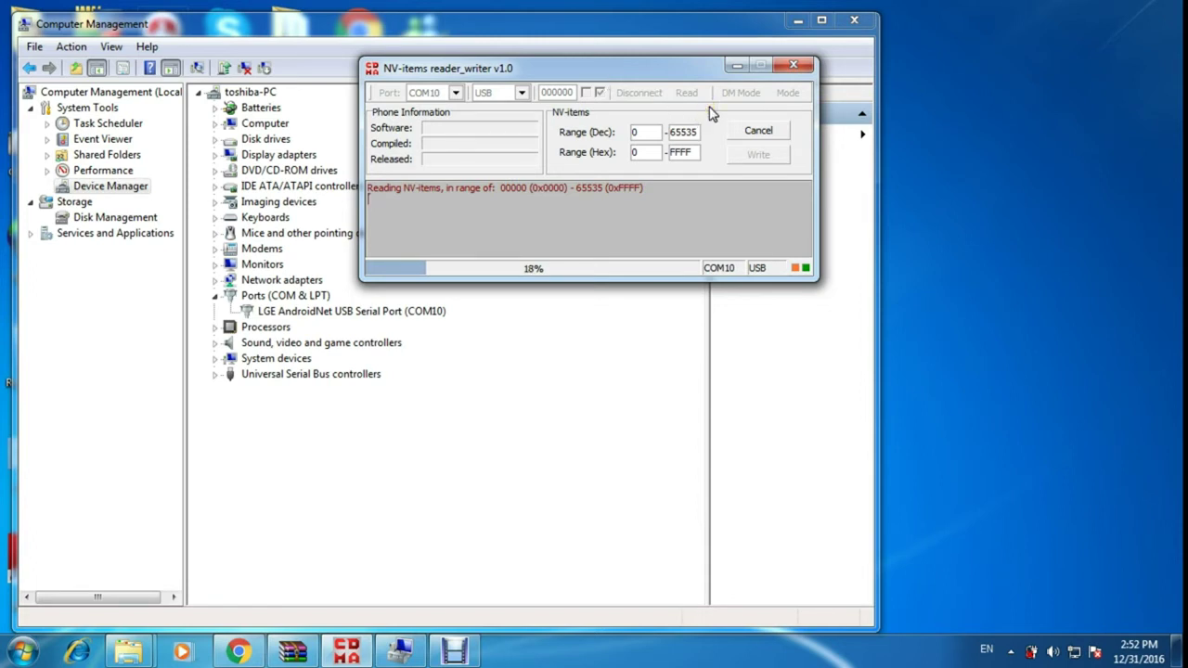
pyautogui.moveTo(705, 67); pyautogui.dragTo(697, 53)
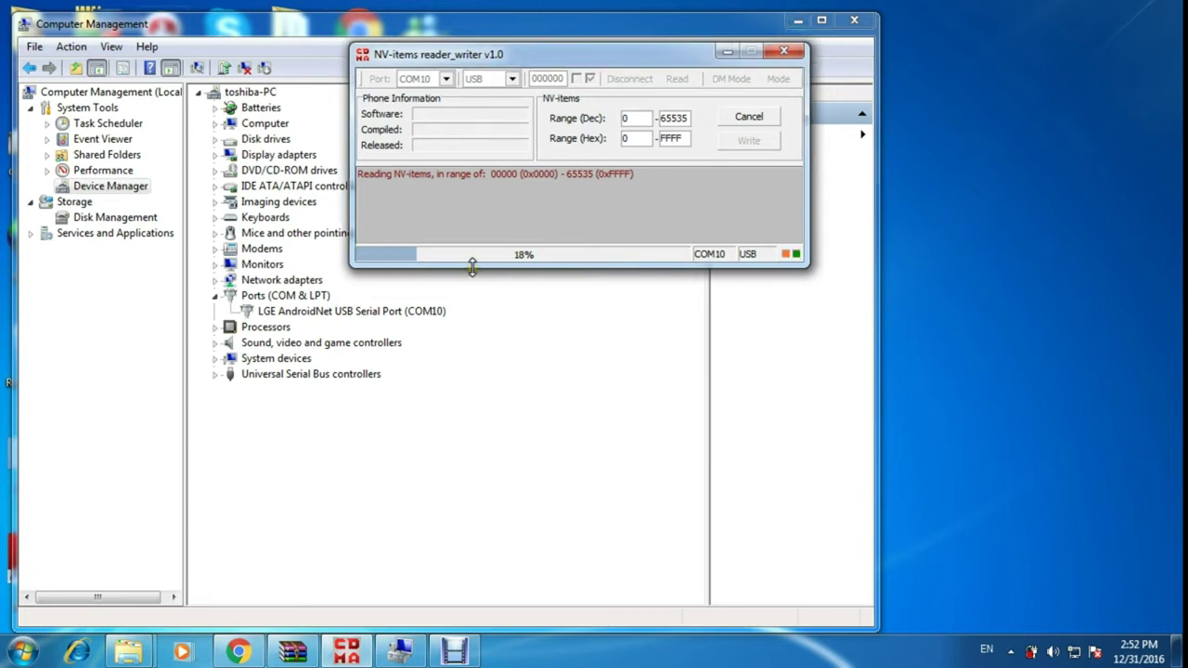
pyautogui.click(798, 19)
pyautogui.moveTo(587, 63); pyautogui.dragTo(735, 60)
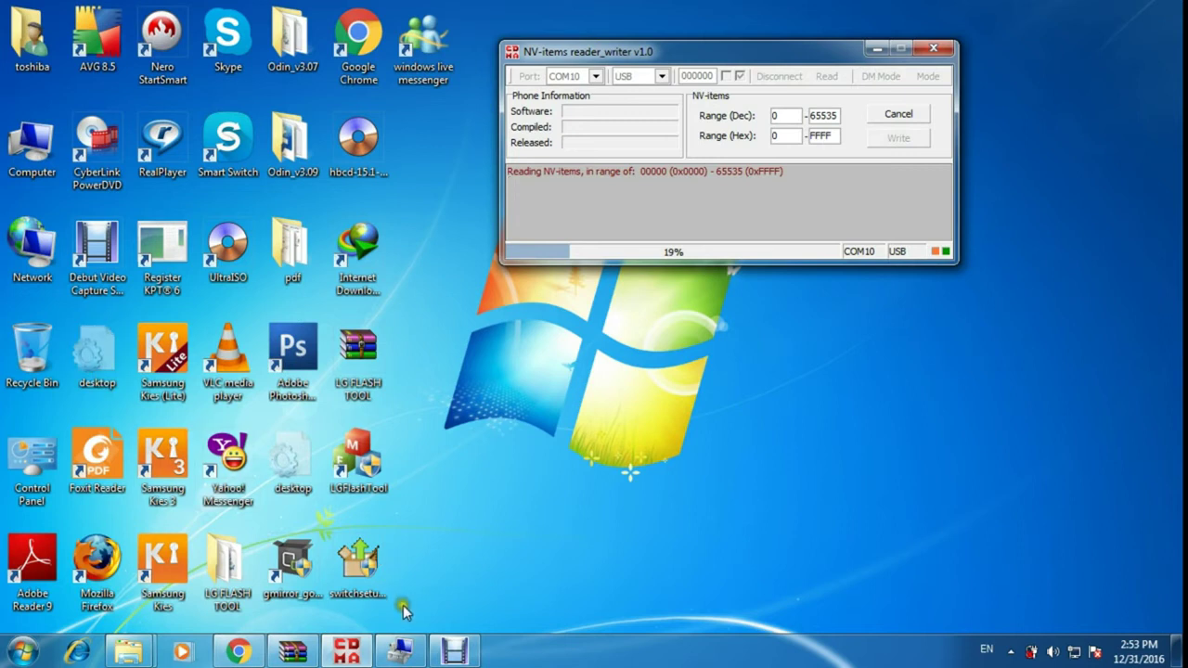
# Step: Open the "all roms and program" folder on the Seagate Backup Plus Drive (G:) in Windows Explorer
pyautogui.moveTo(145, 657)
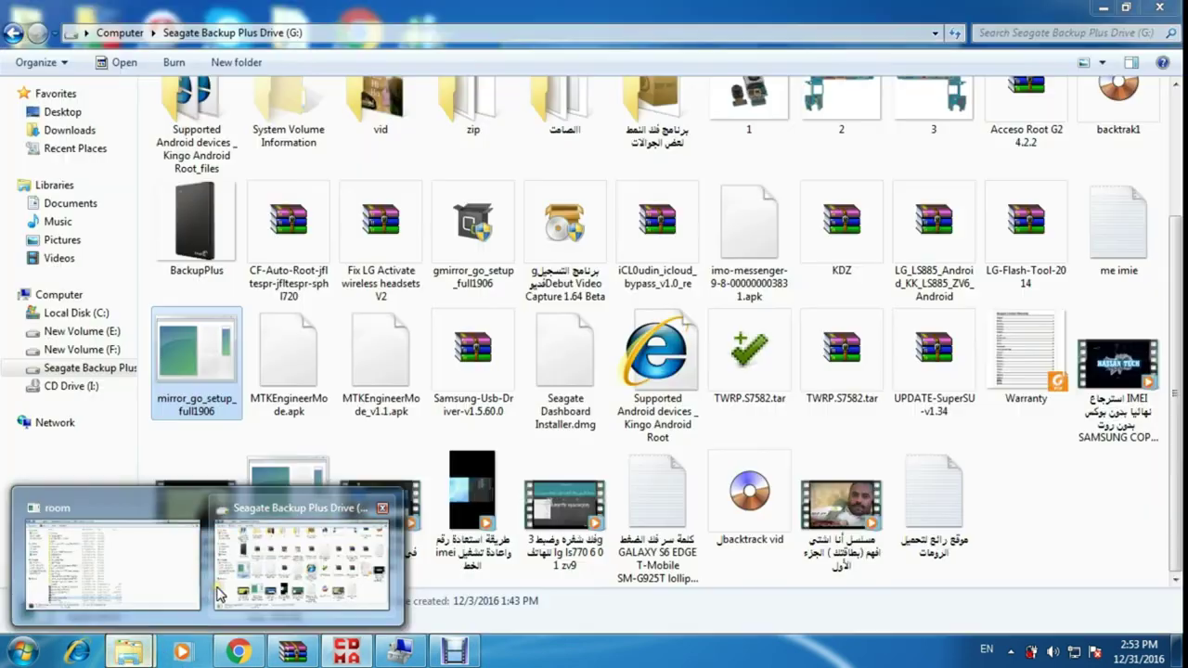
pyautogui.click(216, 591)
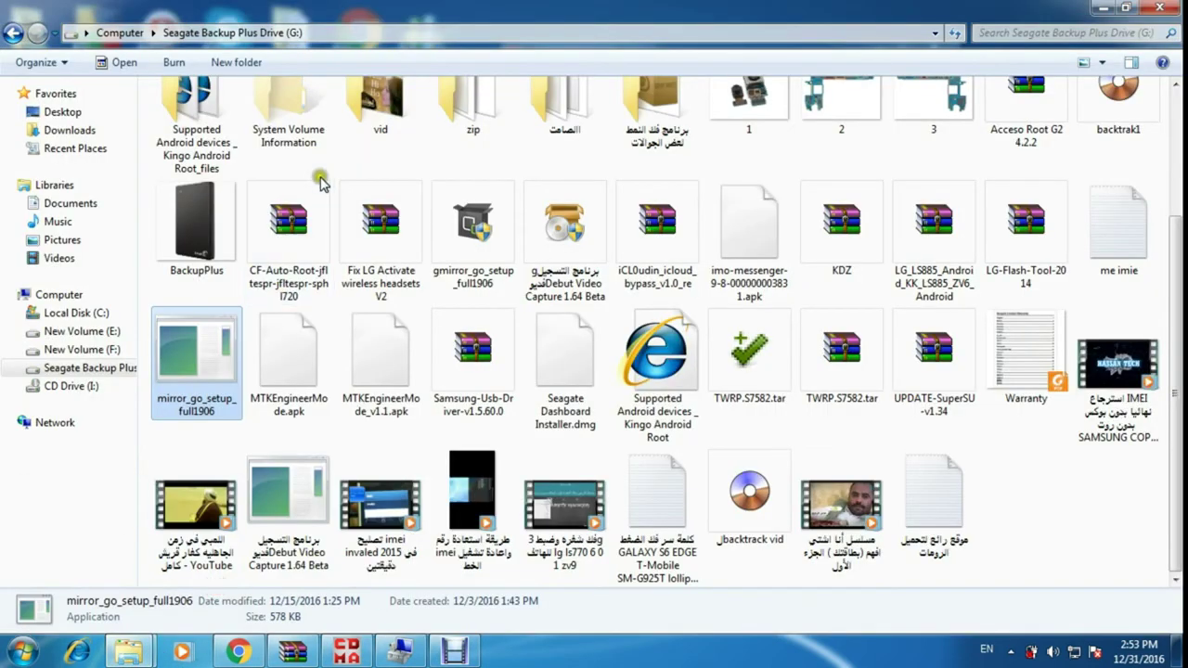
pyautogui.click(1178, 141)
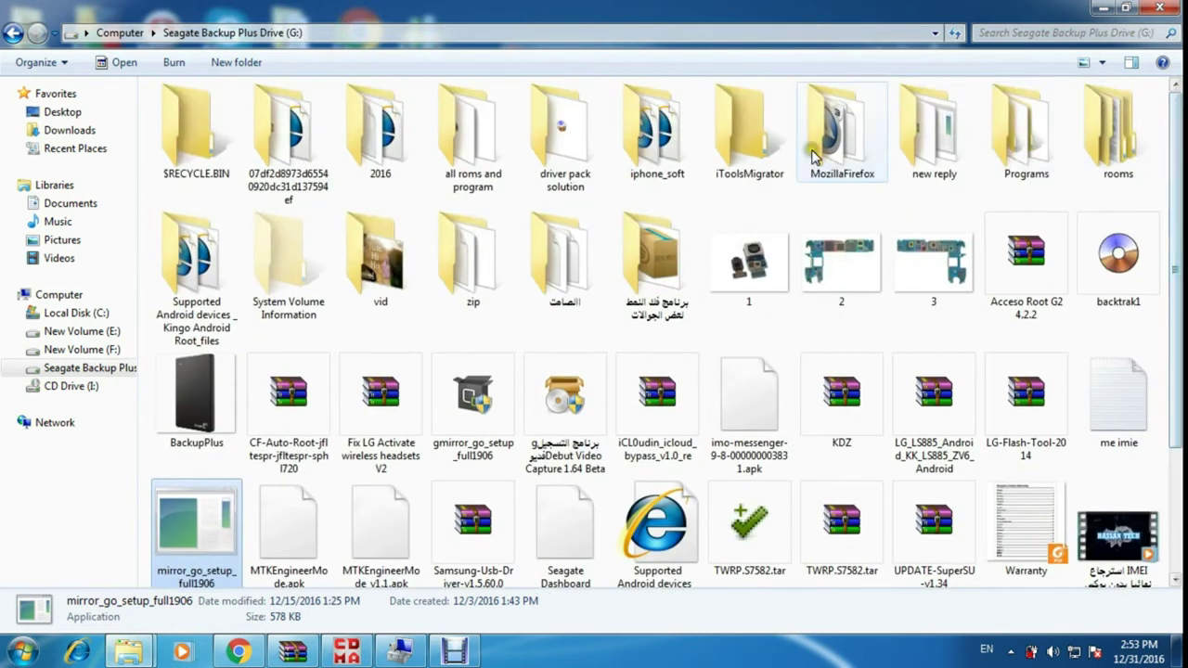
pyautogui.doubleClick(464, 147)
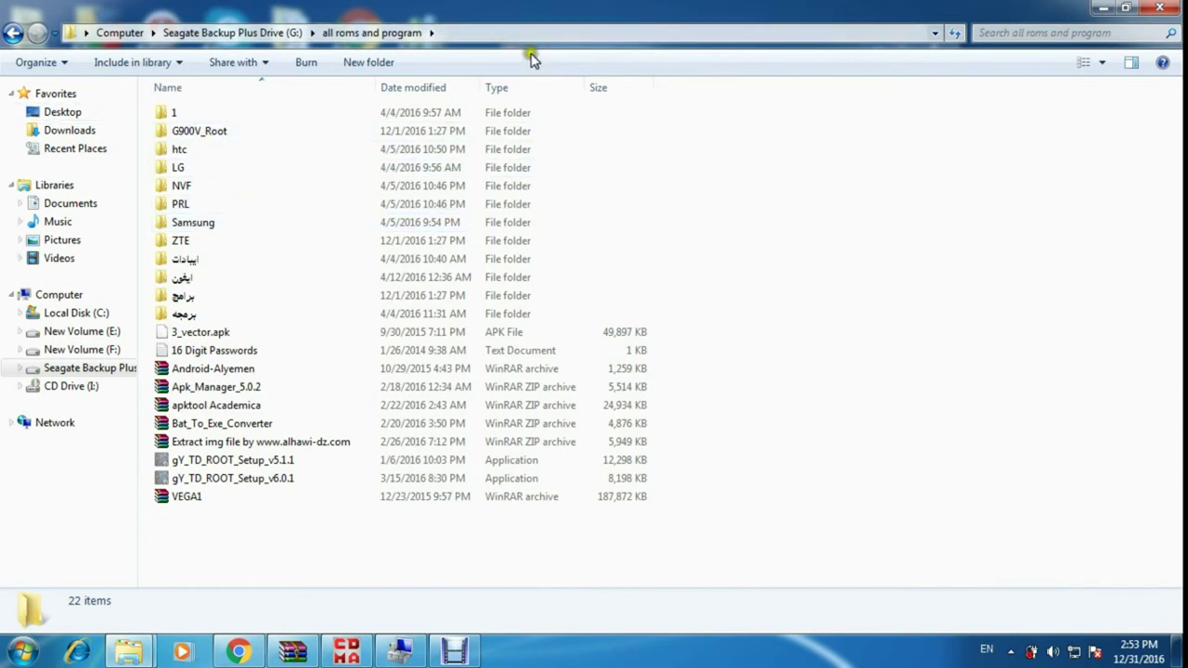
pyautogui.click(212, 297)
pyautogui.doubleClick(211, 297)
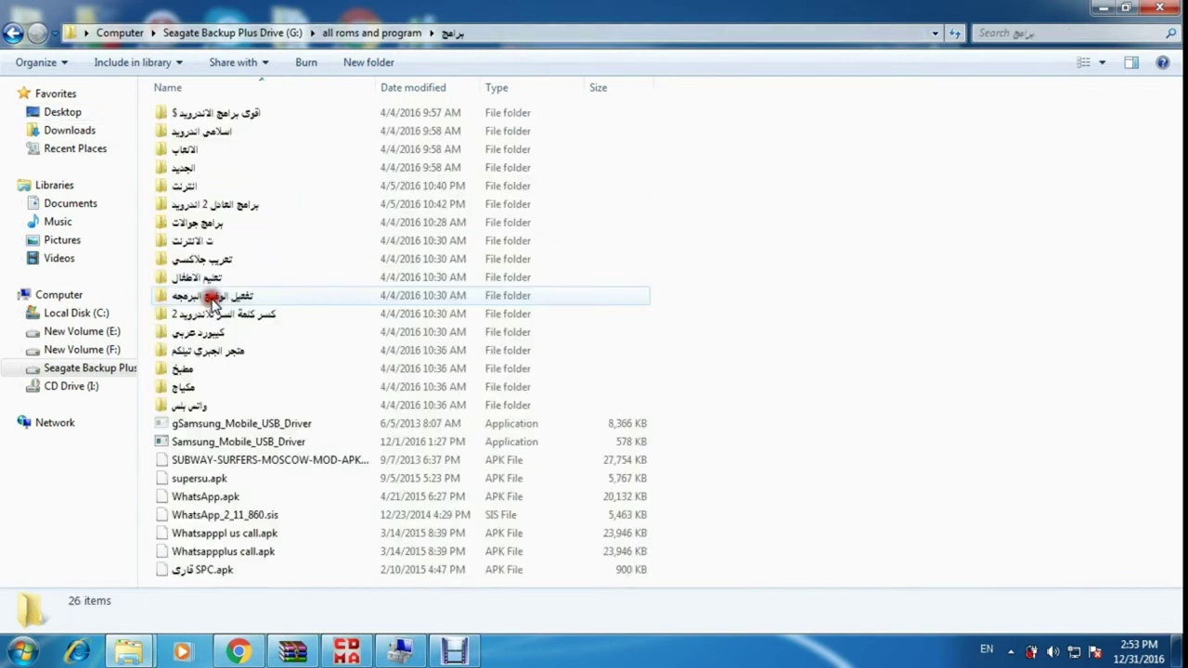
pyautogui.click(364, 33)
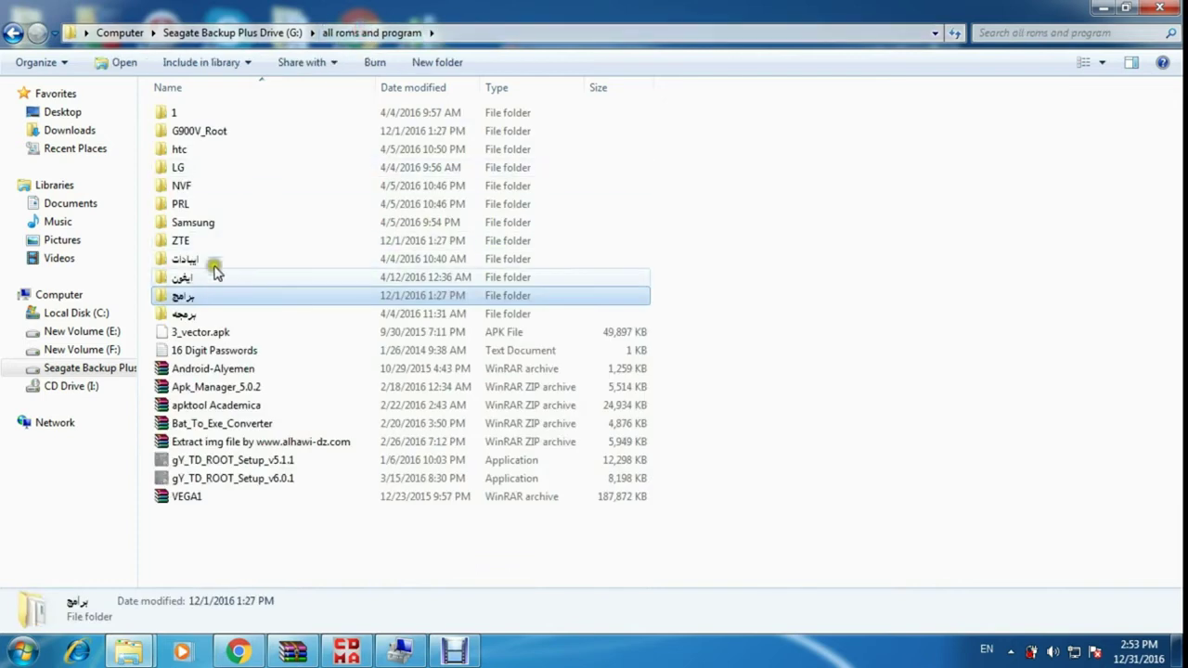
# Step: Search the برمجه folder for dfs, and return to the NV-items reader
pyautogui.doubleClick(182, 316)
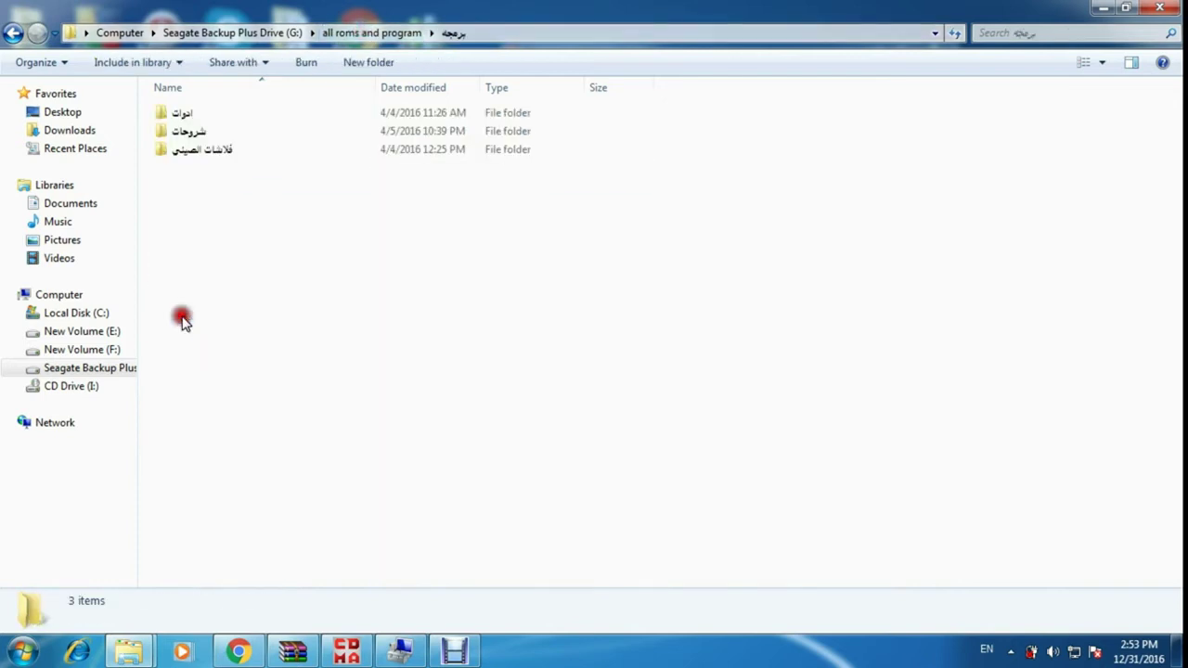
pyautogui.click(997, 32)
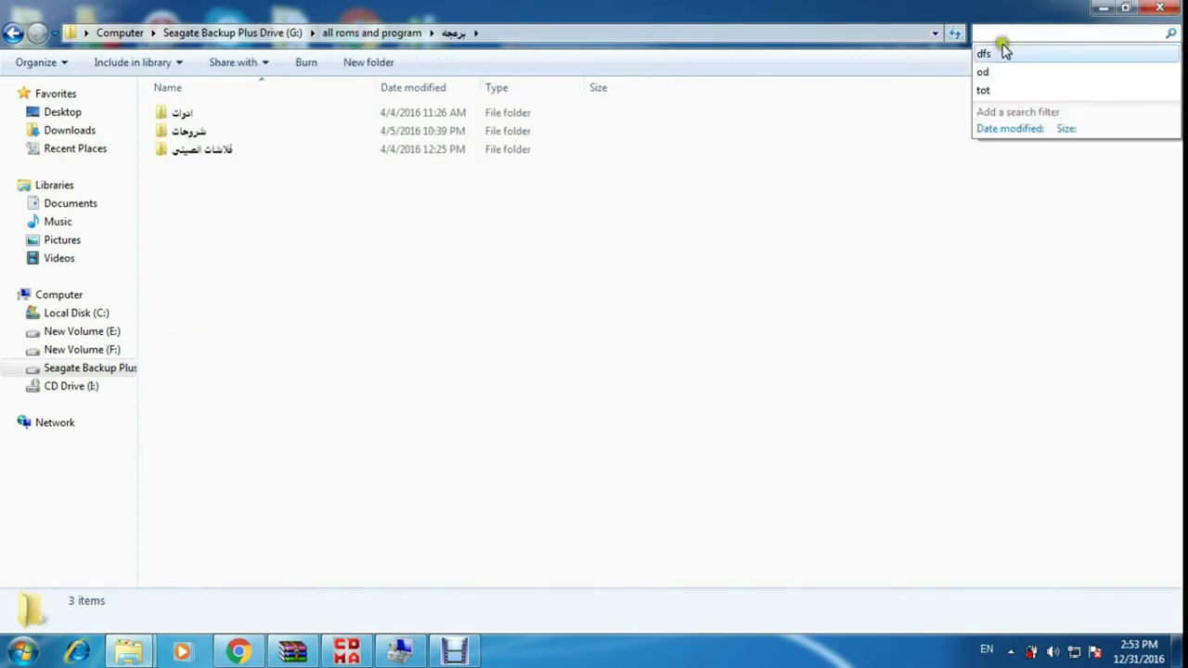
pyautogui.click(1002, 53)
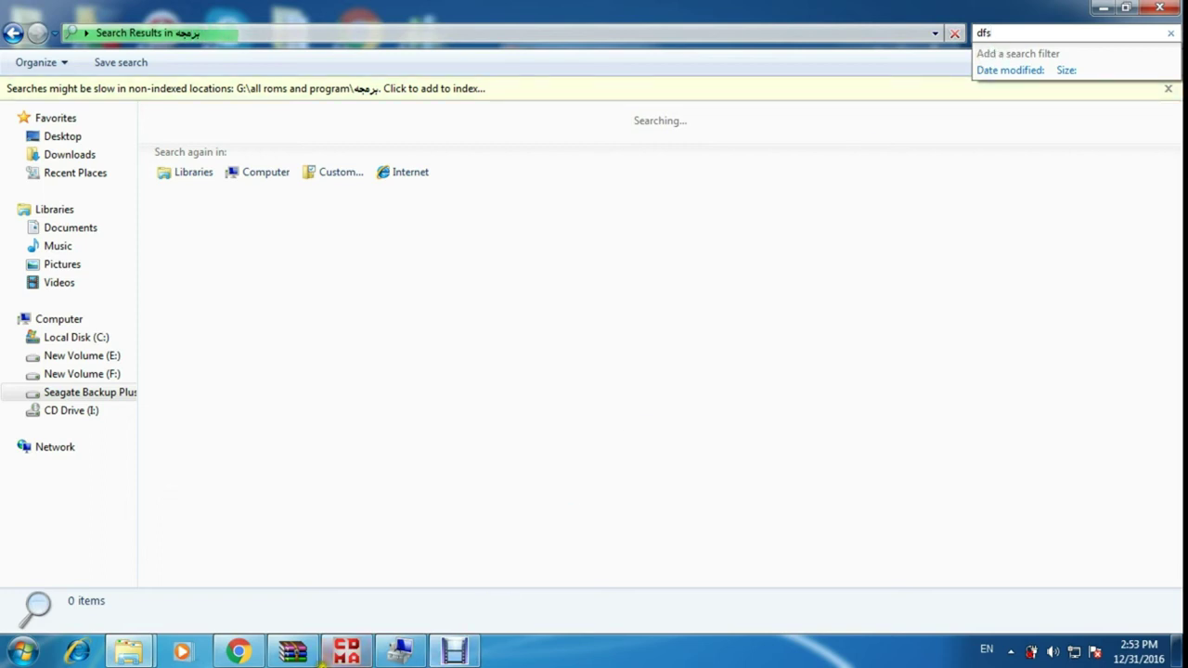
pyautogui.click(346, 652)
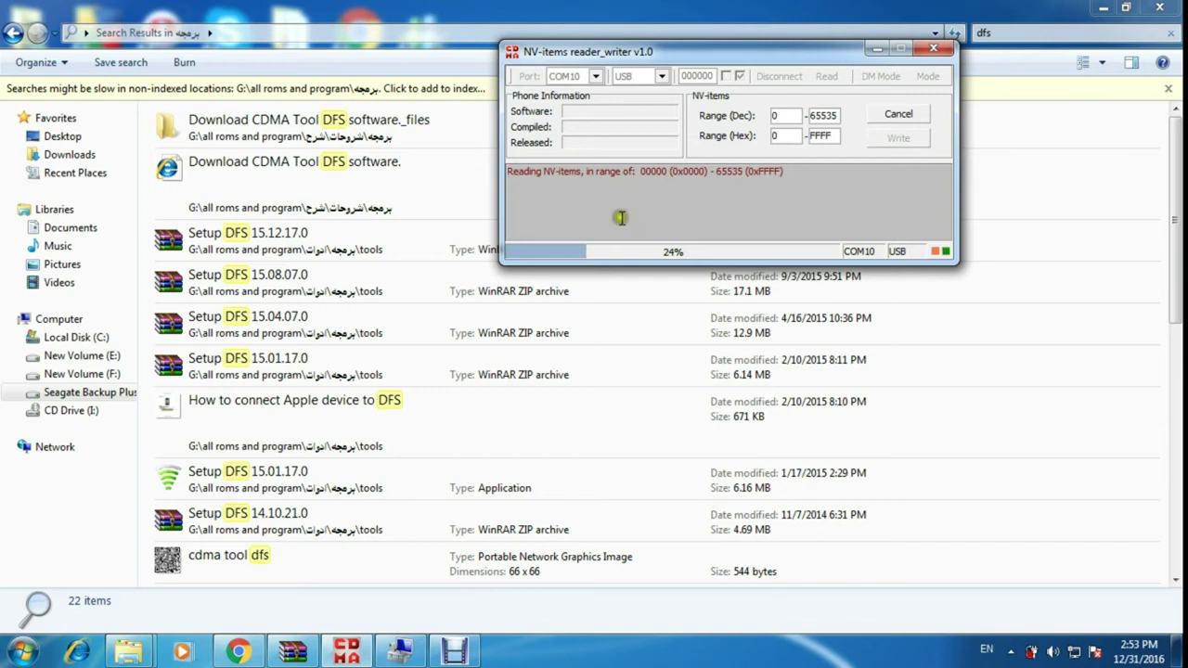
pyautogui.click(450, 654)
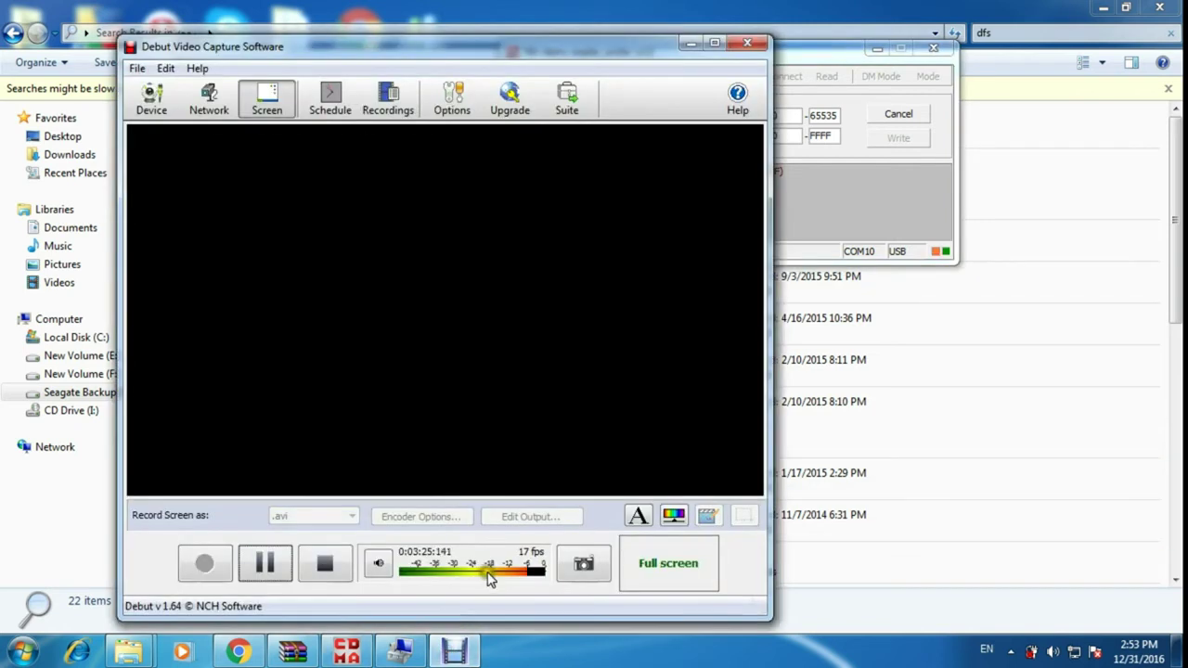
pyautogui.click(274, 565)
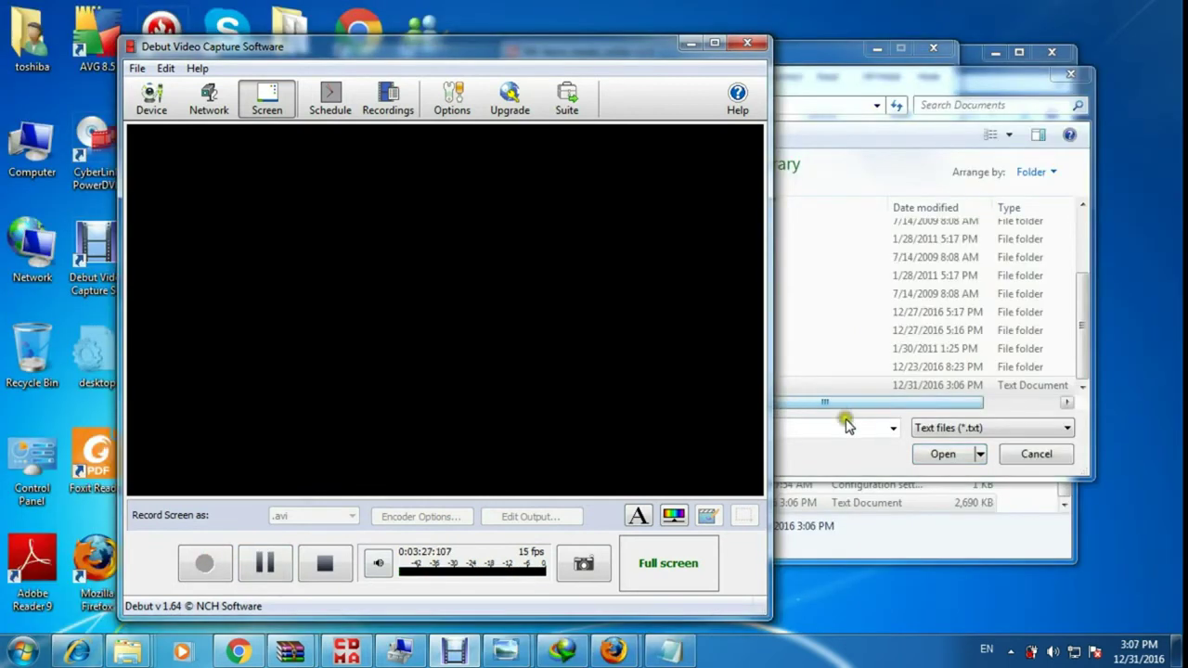
# Step: Check the file properties of the ms770 text file from the Open dialog, and close them again
pyautogui.click(846, 427)
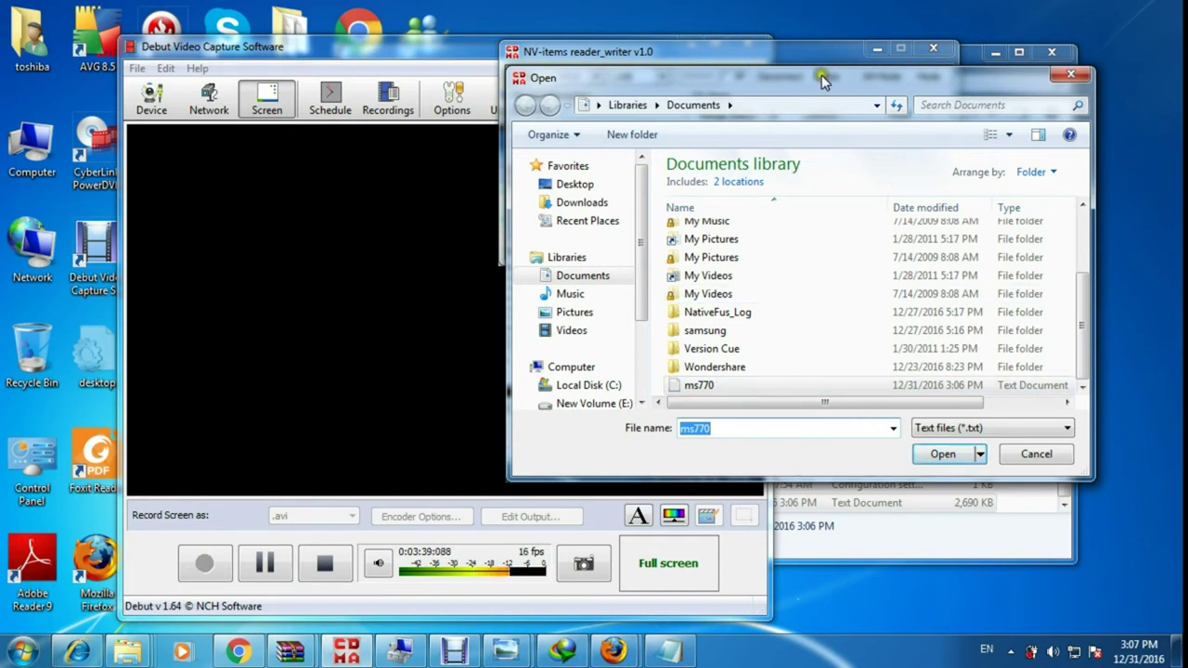
pyautogui.moveTo(823, 78); pyautogui.dragTo(750, 74)
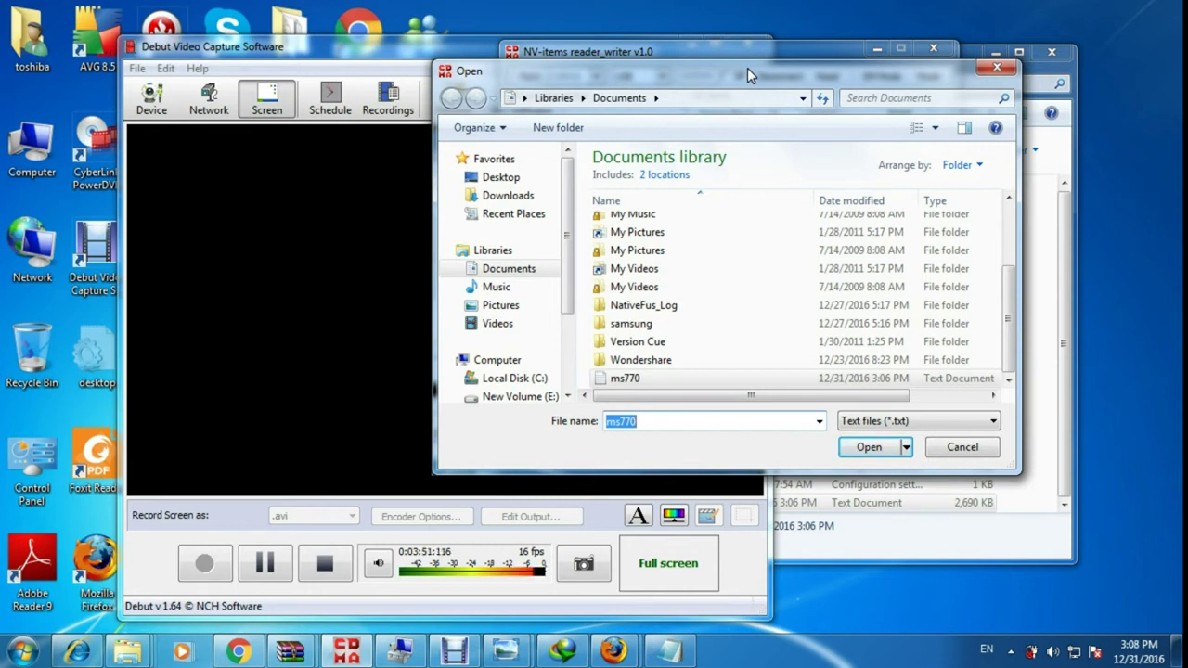
pyautogui.rightClick(618, 388)
pyautogui.click(652, 634)
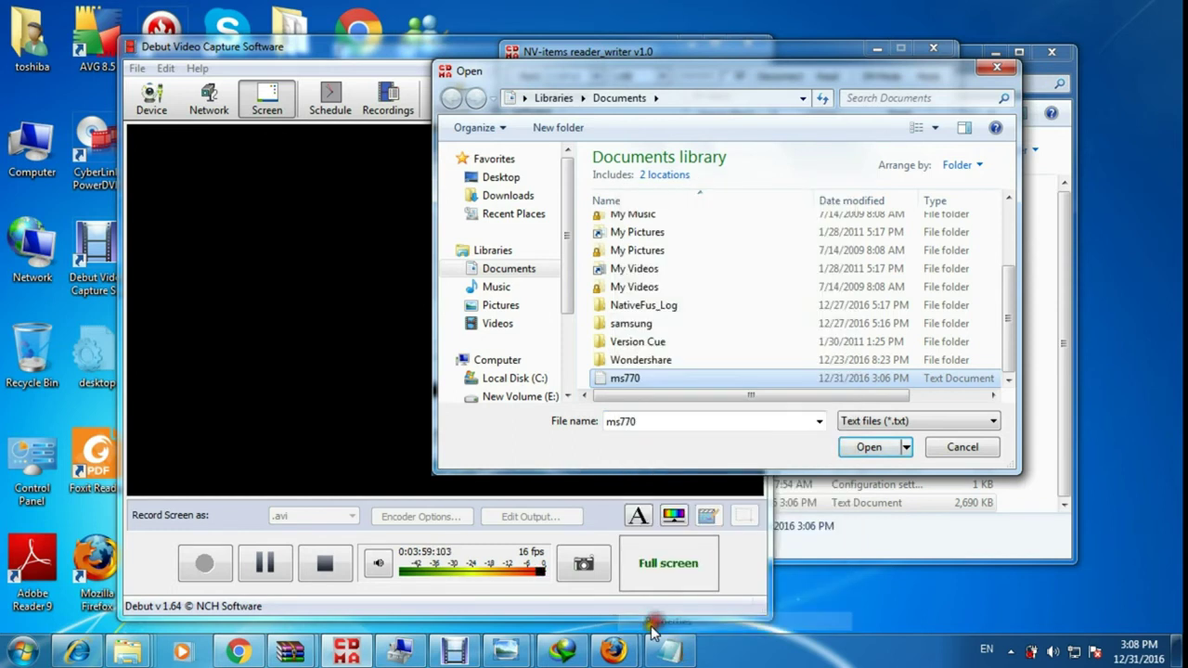
pyautogui.click(698, 380)
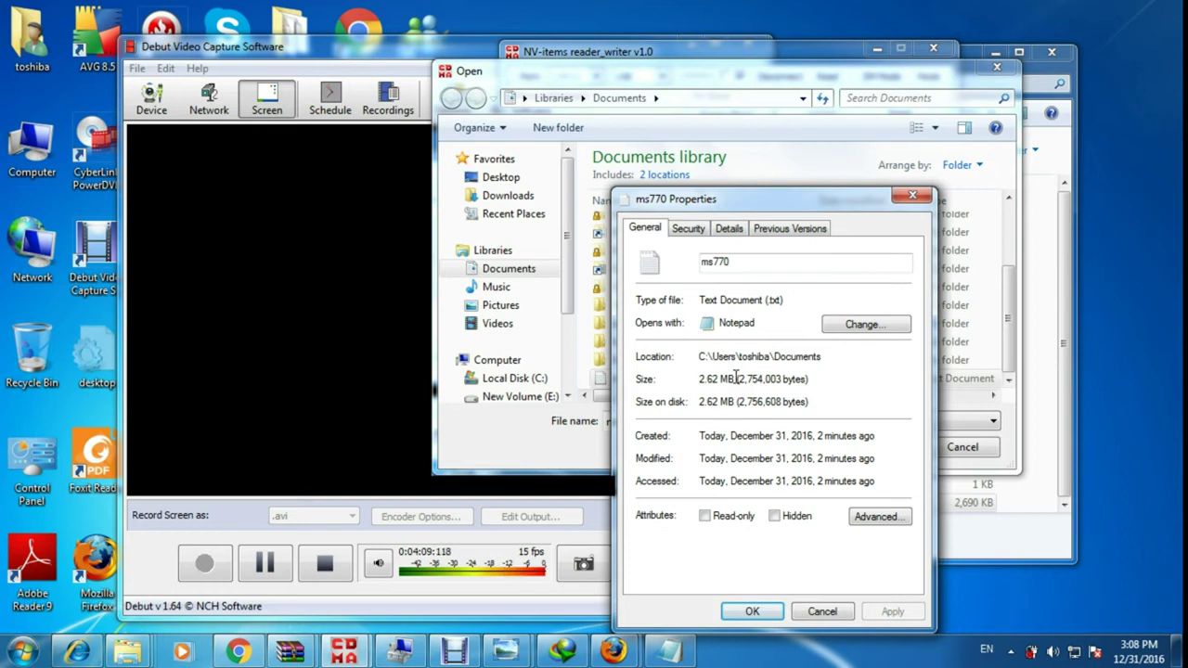
pyautogui.click(912, 196)
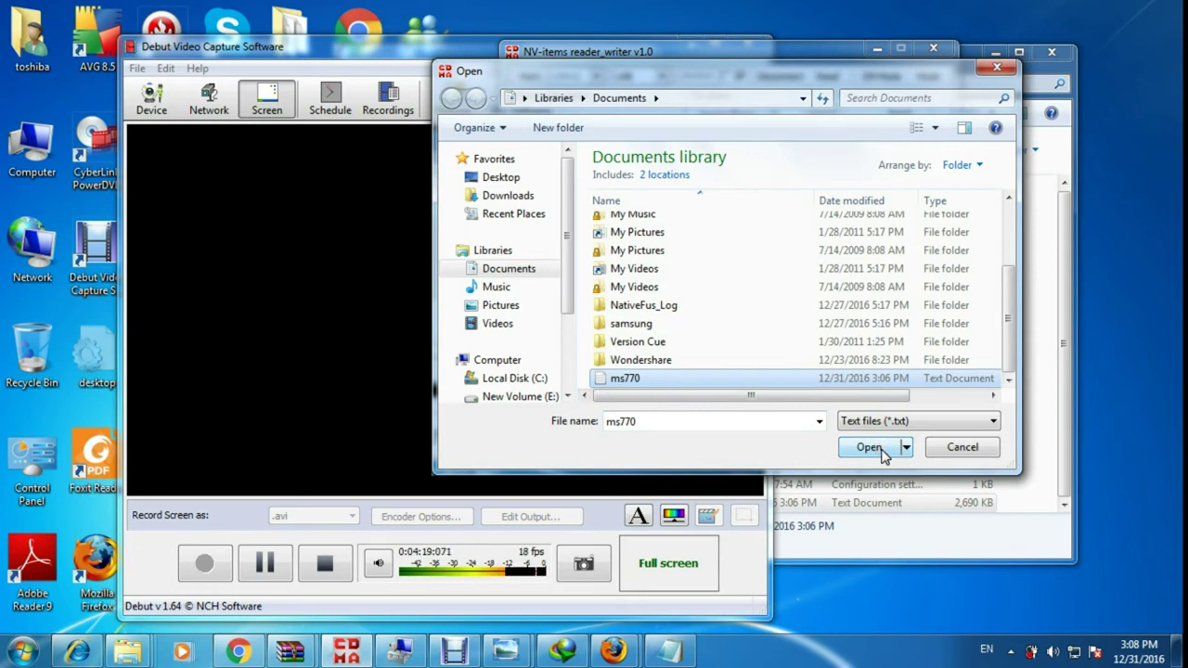
# Step: Try to write the ms770 NV-items file to the phone, and disconnect from COM10
pyautogui.click(870, 447)
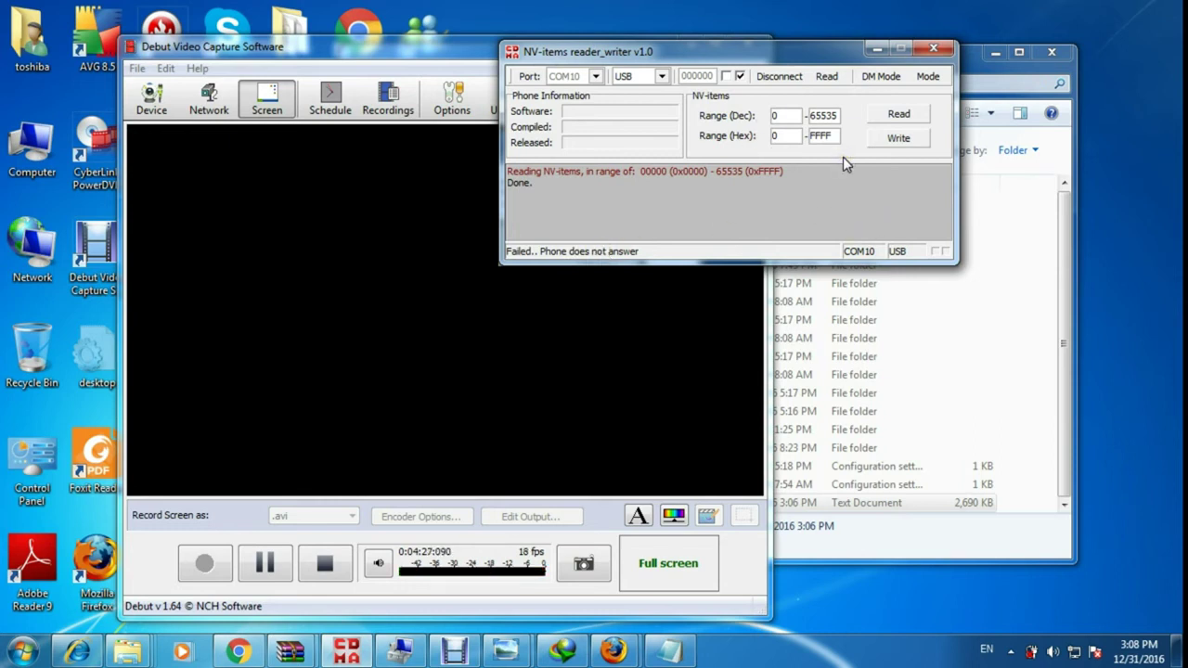
pyautogui.click(792, 80)
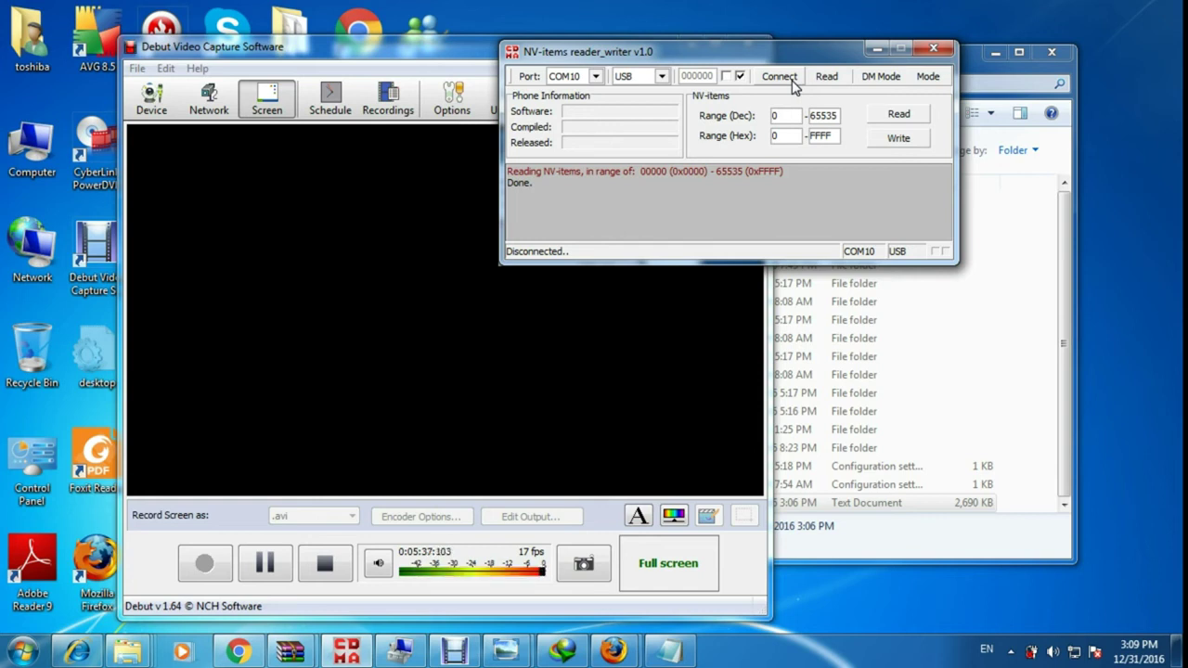
pyautogui.click(592, 124)
pyautogui.click(264, 563)
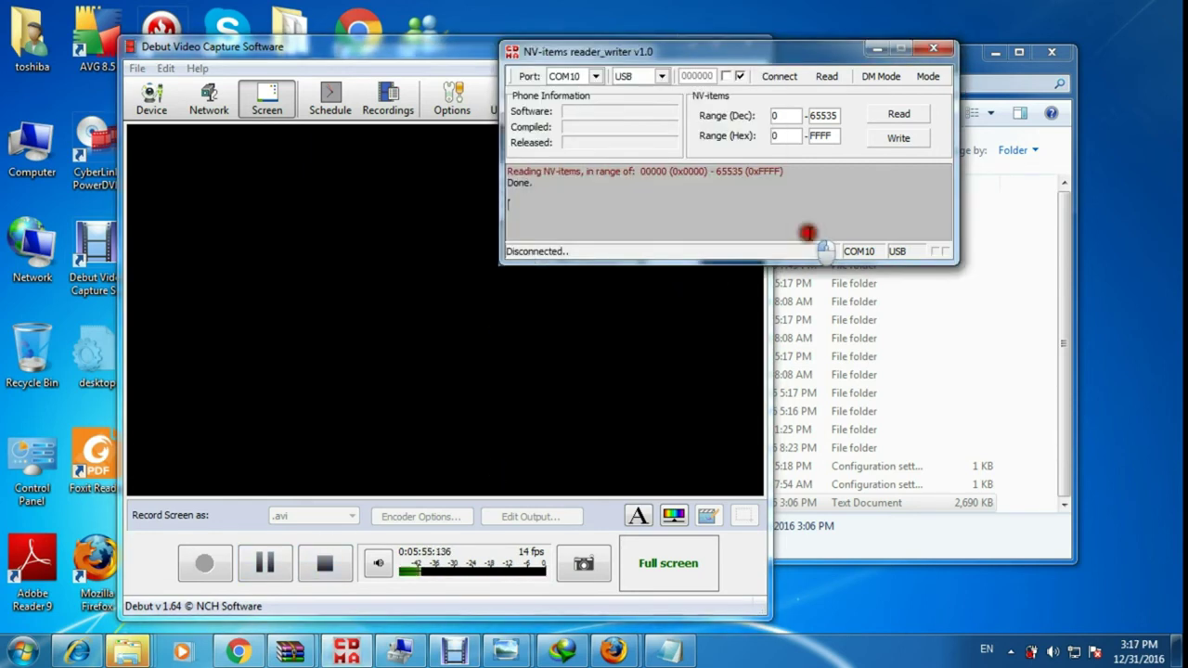
# Step: Look up the Samsung phone's serial port number in Device Manager, and return to the NV-items reader
pyautogui.click(594, 76)
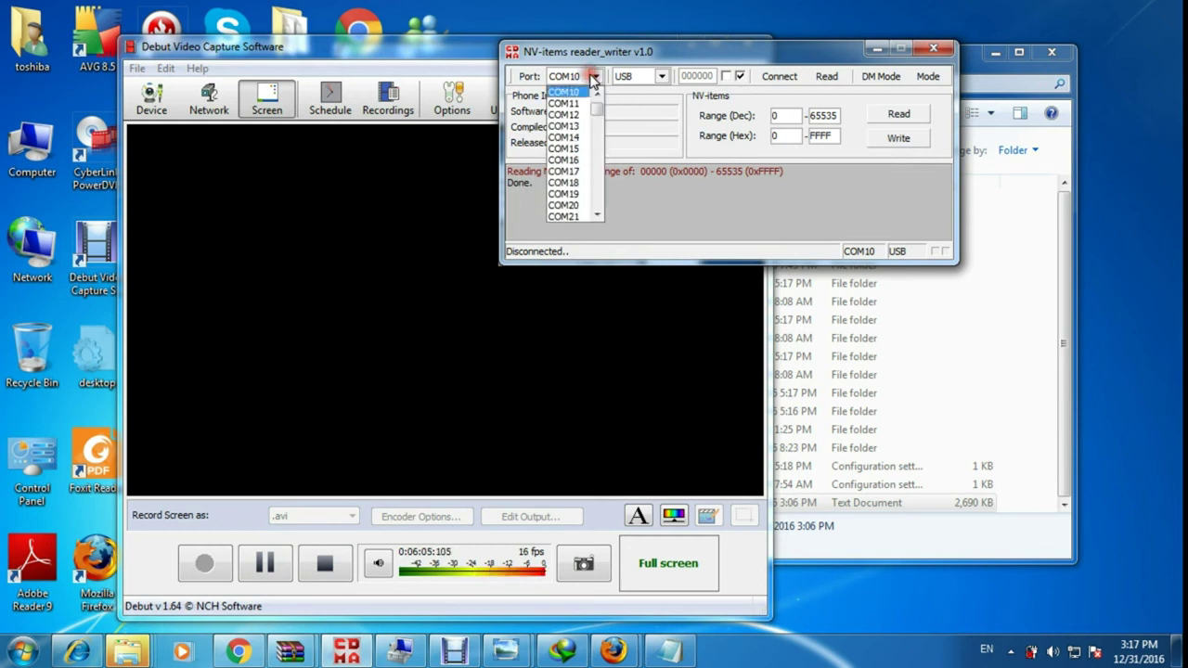
pyautogui.click(402, 654)
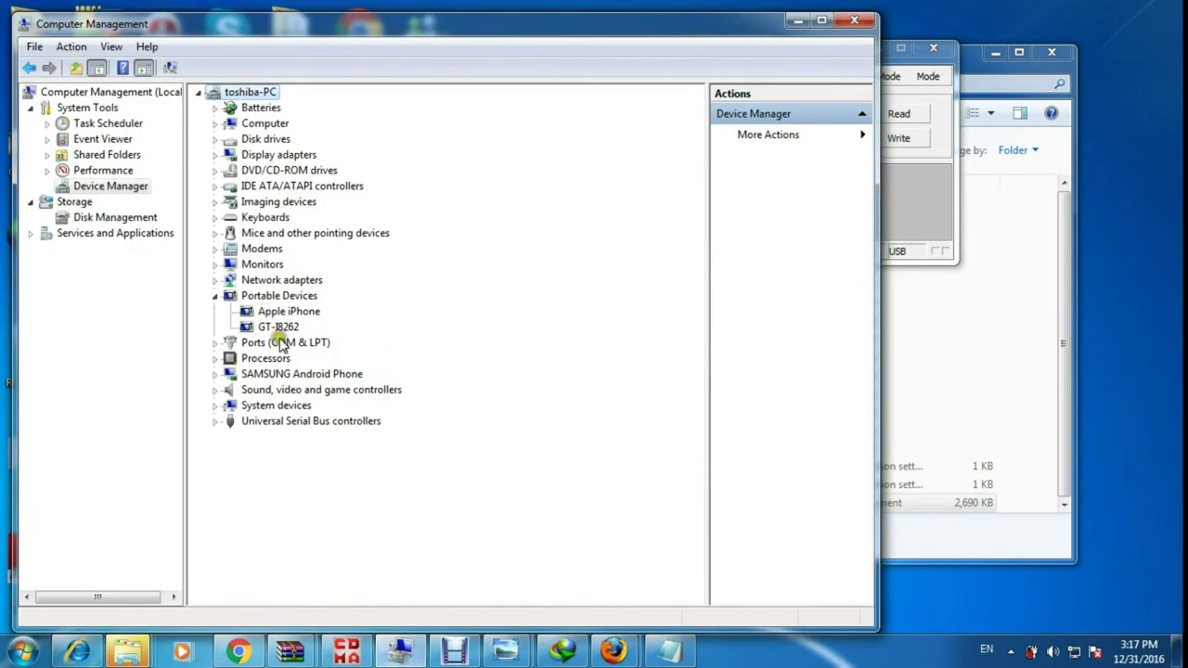
pyautogui.click(214, 343)
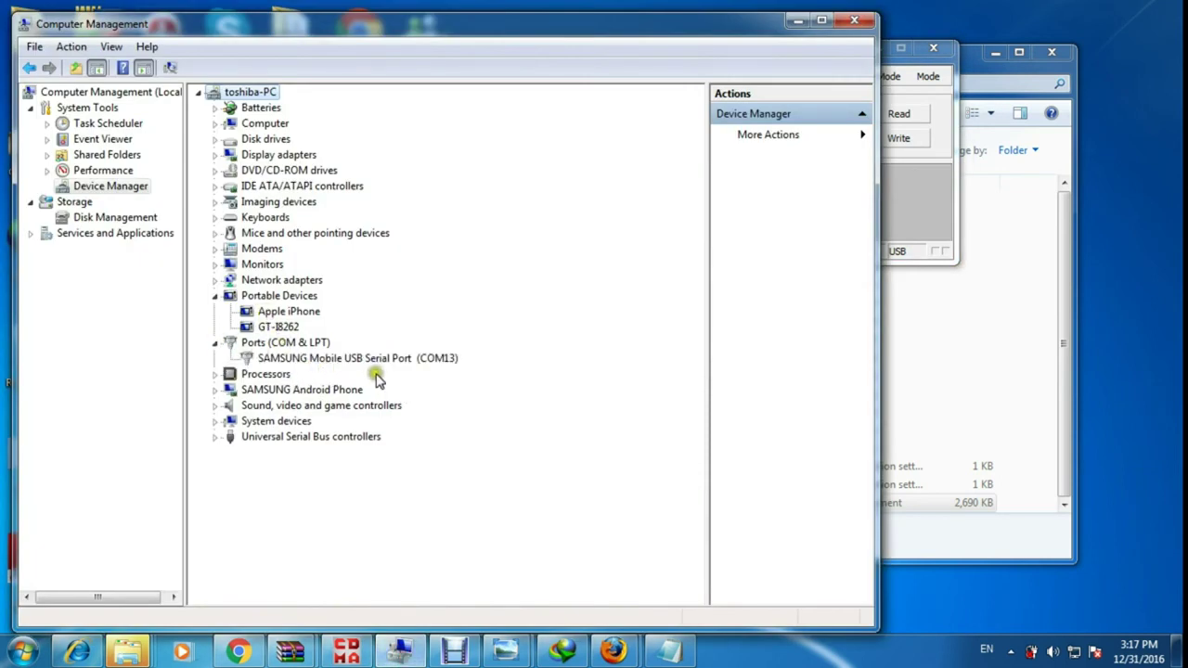
pyautogui.click(423, 360)
pyautogui.click(928, 197)
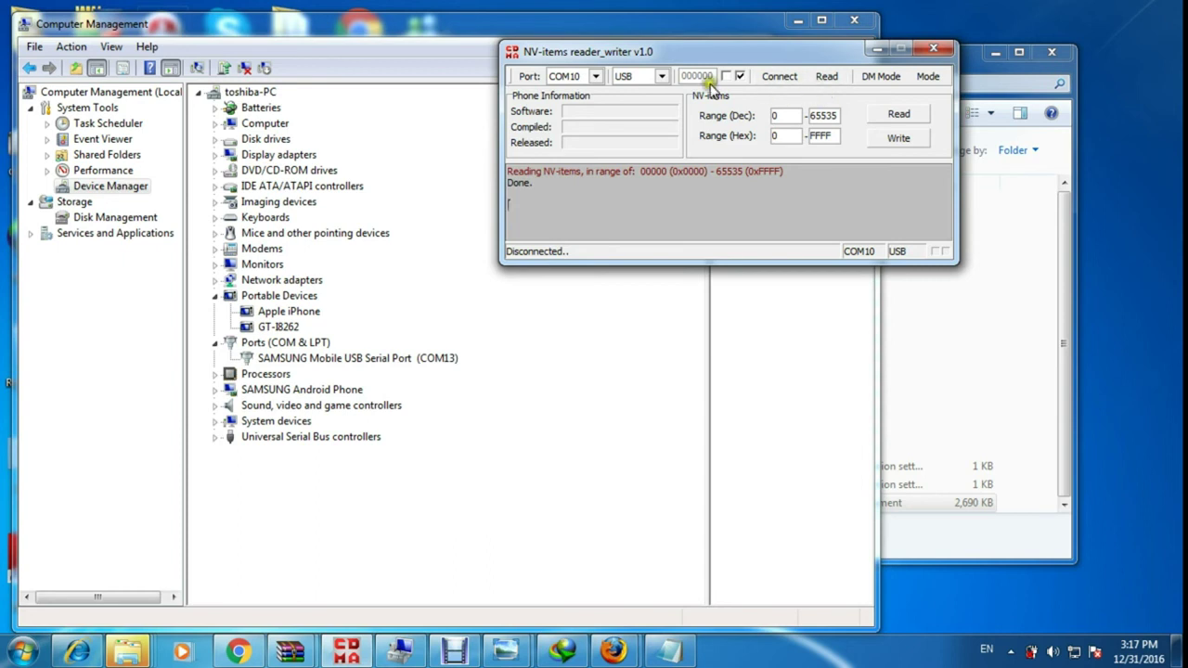
# Step: Connect to the phone on port COM13 and start reading its NV-items in the range 0–65535
pyautogui.click(596, 77)
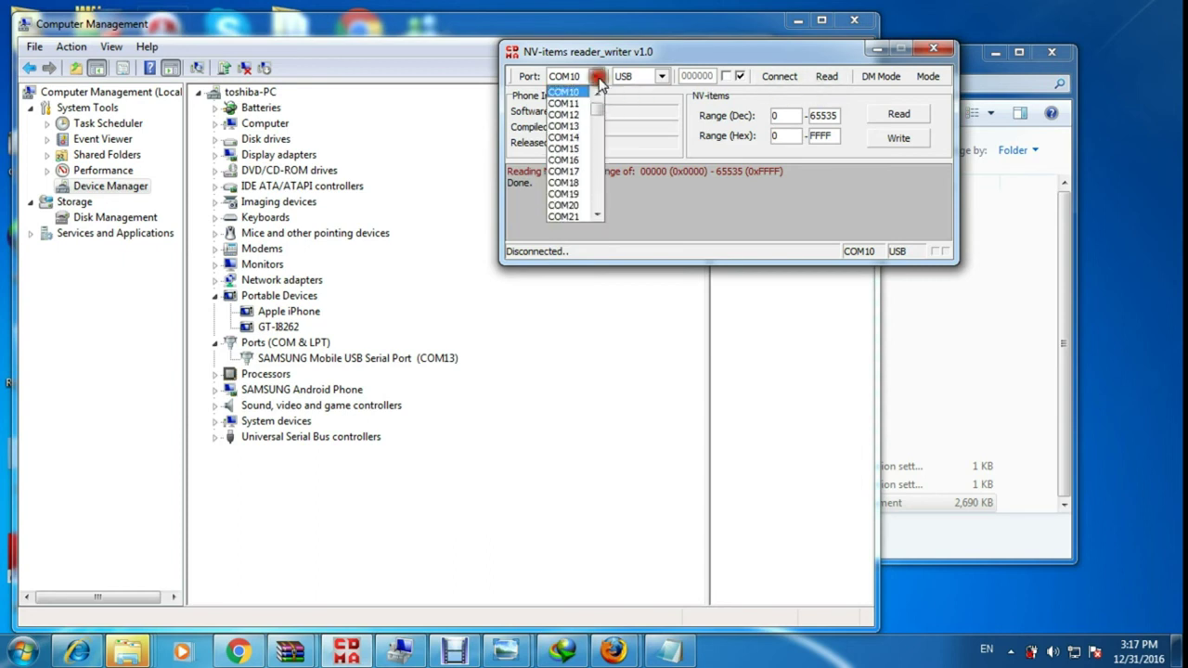
pyautogui.click(570, 126)
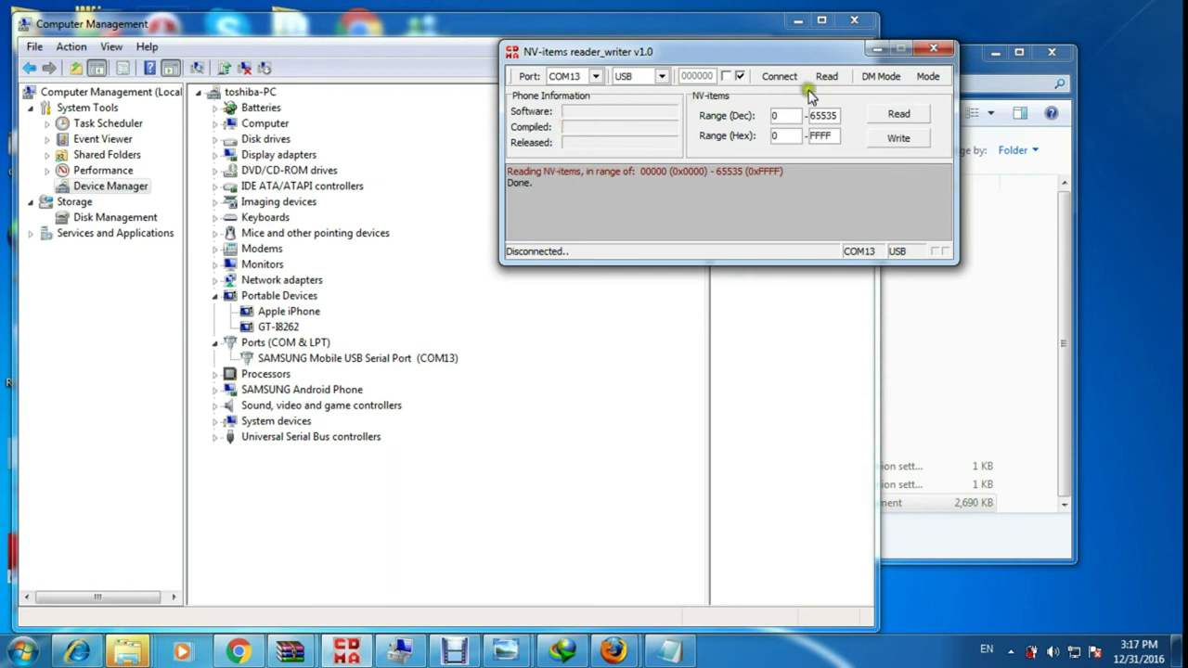
pyautogui.click(784, 80)
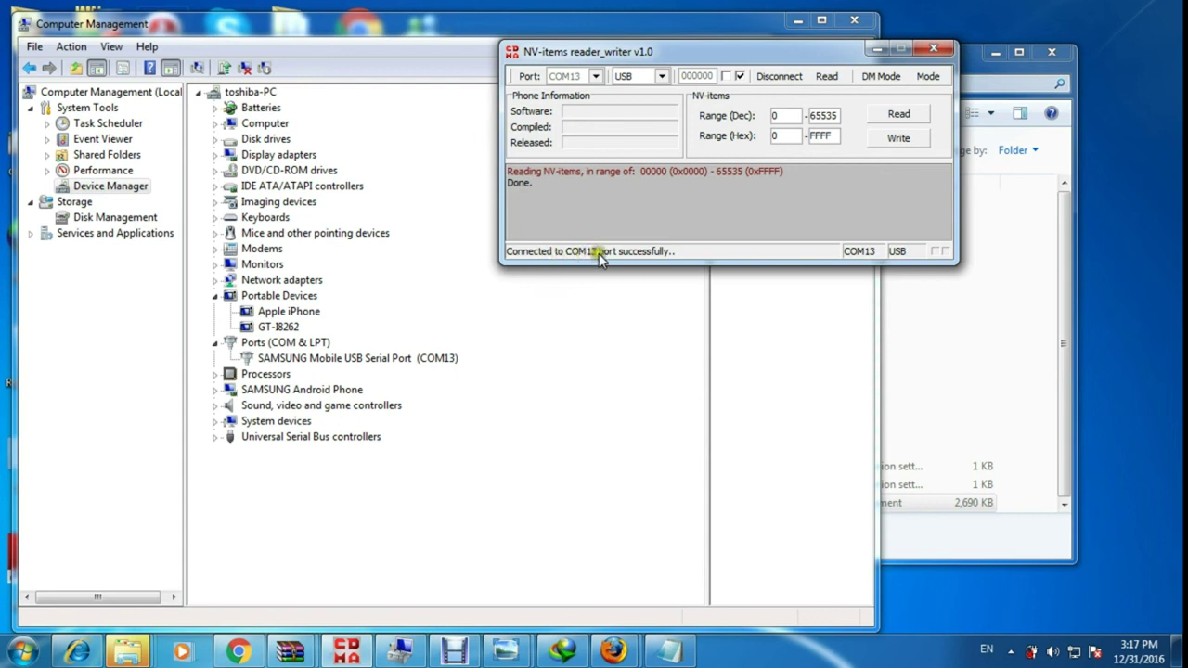
pyautogui.click(898, 114)
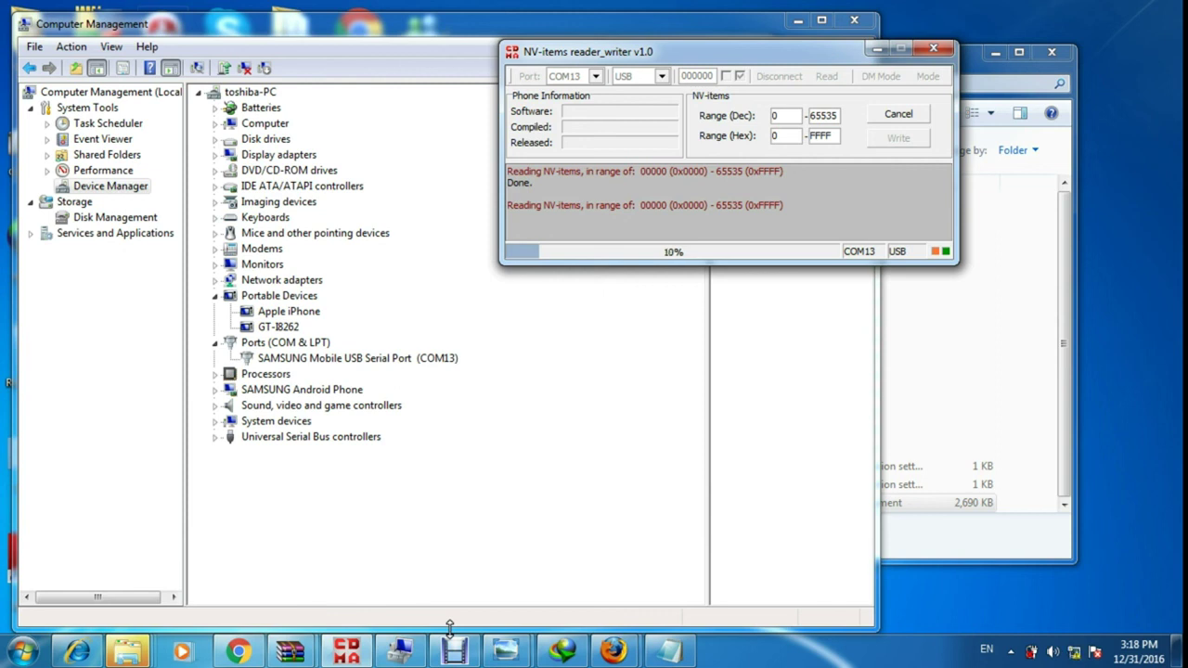
pyautogui.click(442, 648)
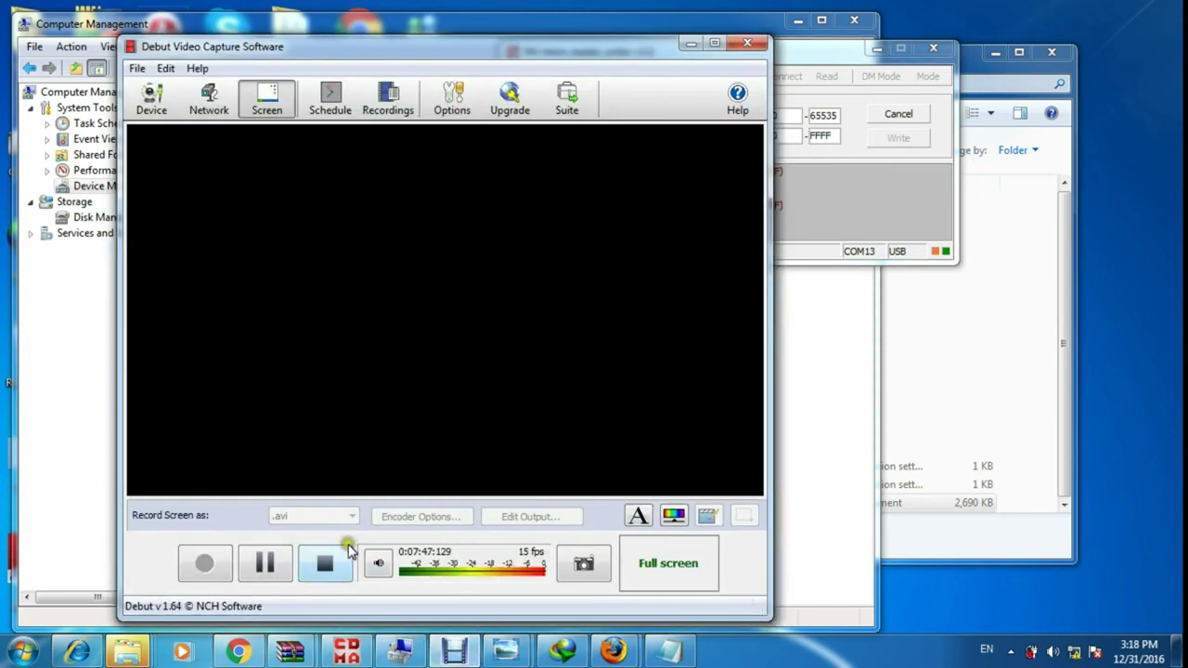